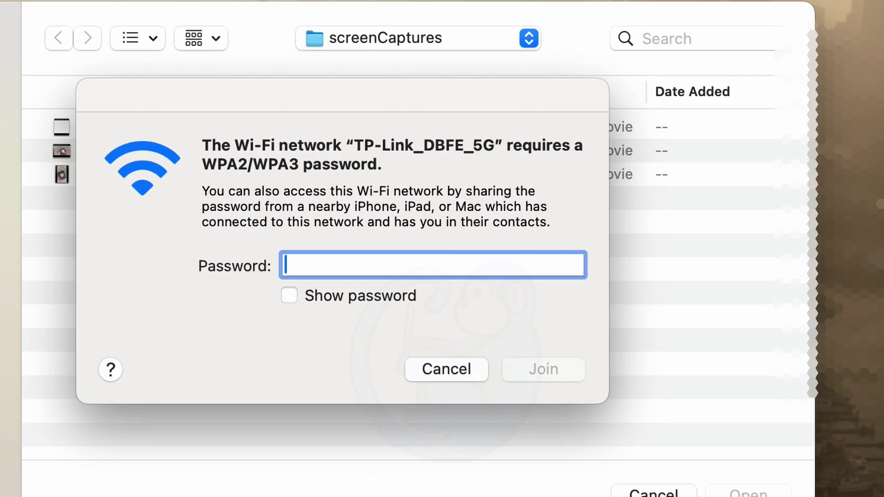
Enter the TP-Link_DBFE_5G Wi-Fi password and join the network.
text(•••••••••)
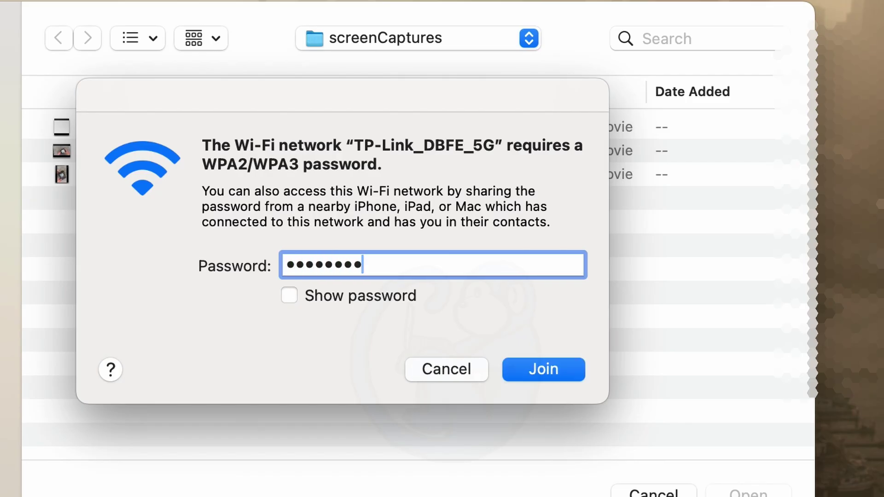
click(534, 369)
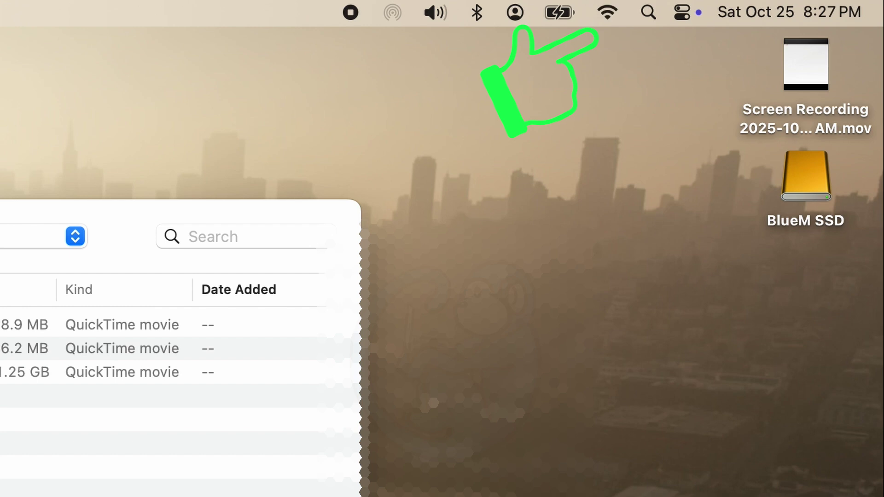
key(Escape)
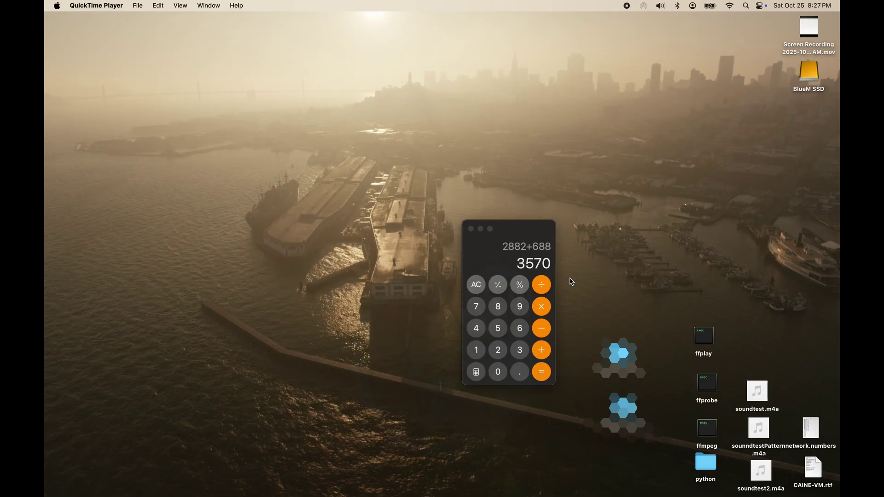
Load the router admin page at 192.168.0.1 in Safari, fixing the mistyped address.
key(super+Tab)
key(super+Tab)
key(super+Tab)
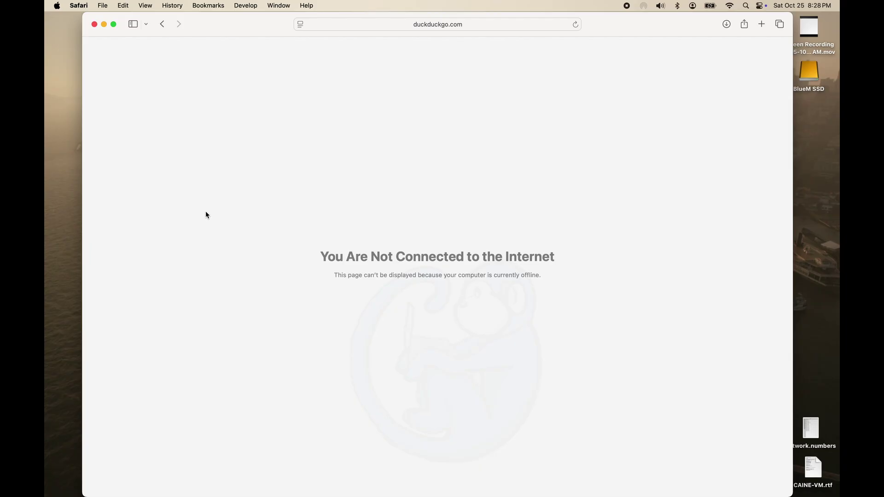
key(super+l)
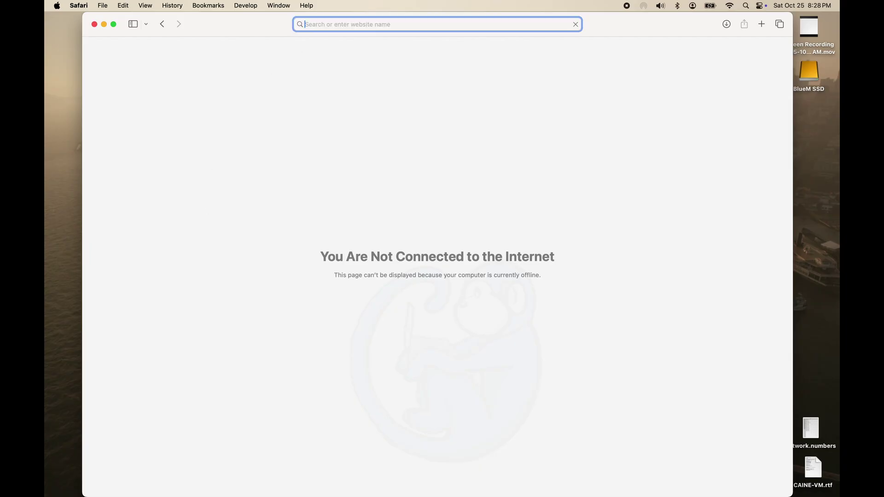
text(192.168.1)
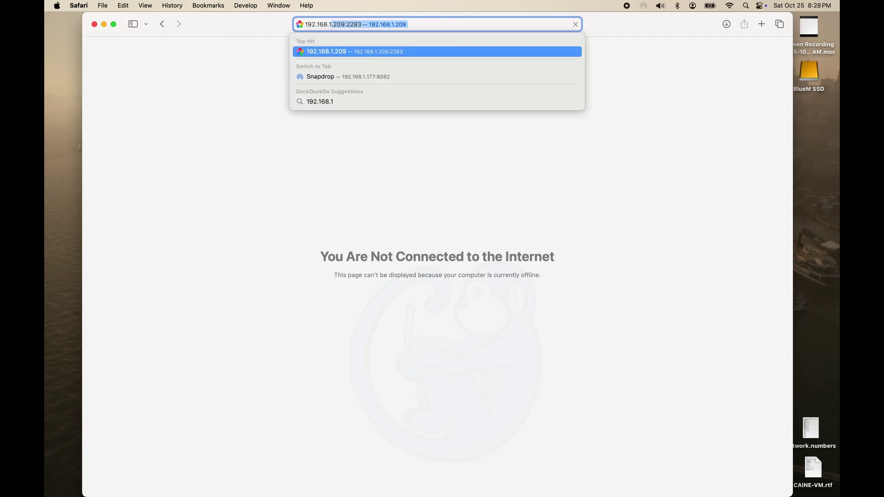
text(.0)
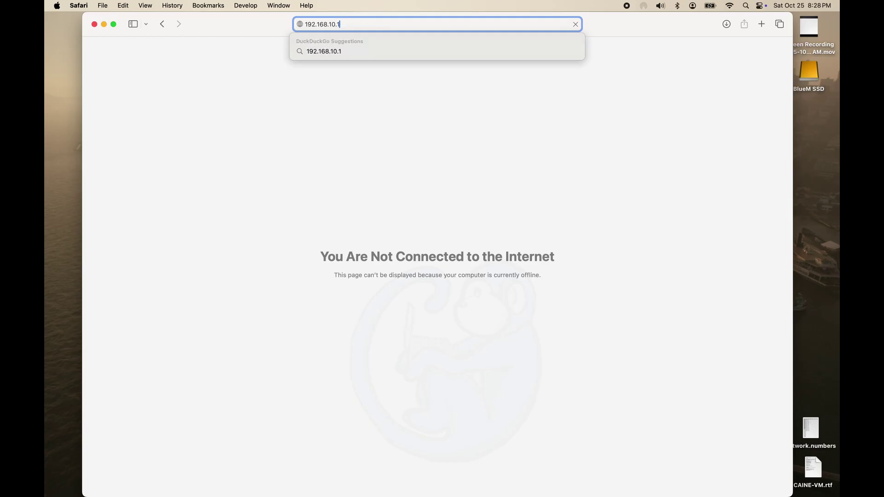
key(BackSpace)
key(BackSpace)
key(BackSpace)
text(0.1)
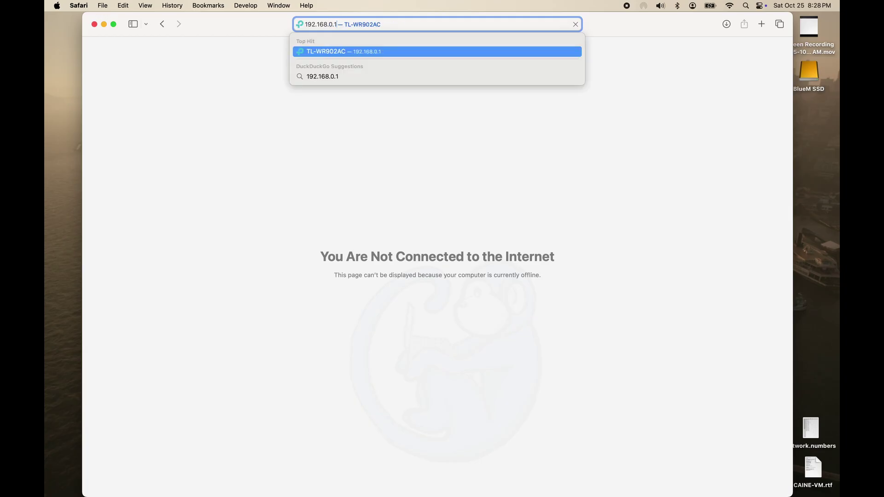
key(Return)
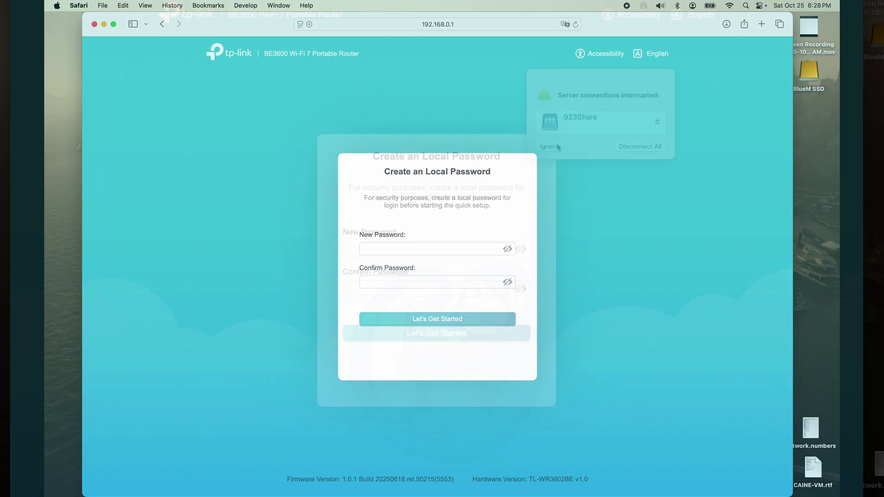
click(557, 147)
Enter and confirm a new local login password for the router, then start quick setup.
click(451, 252)
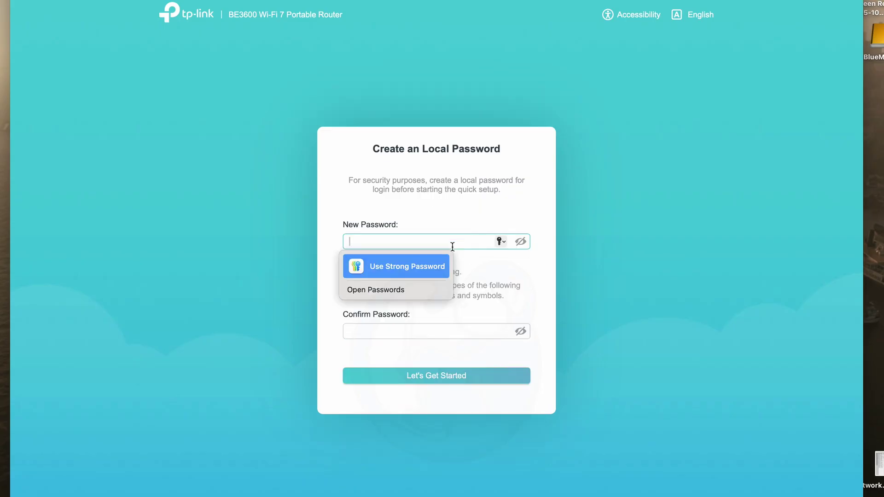
text(•••••••••)
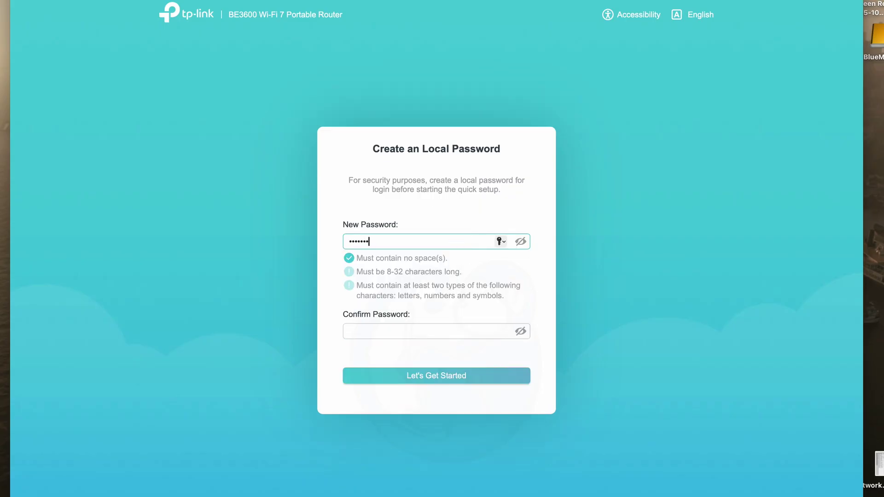
text(•)
click(408, 330)
text(••••)
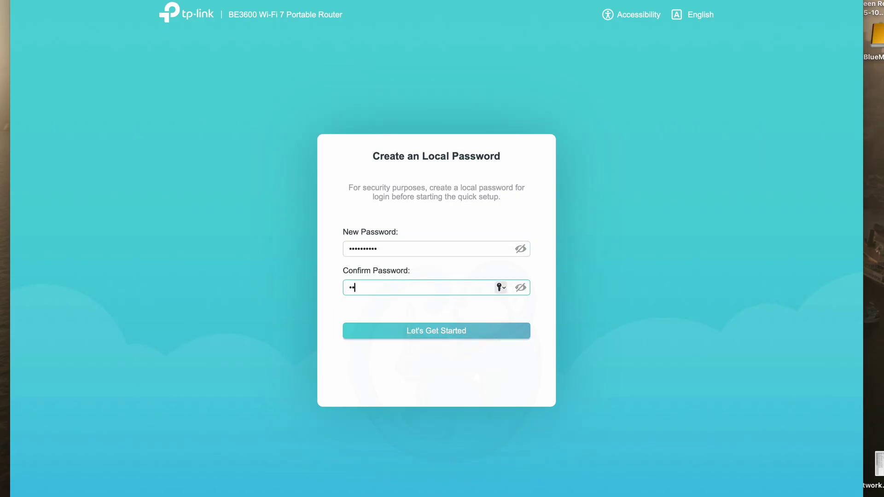
text(••••••)
click(389, 336)
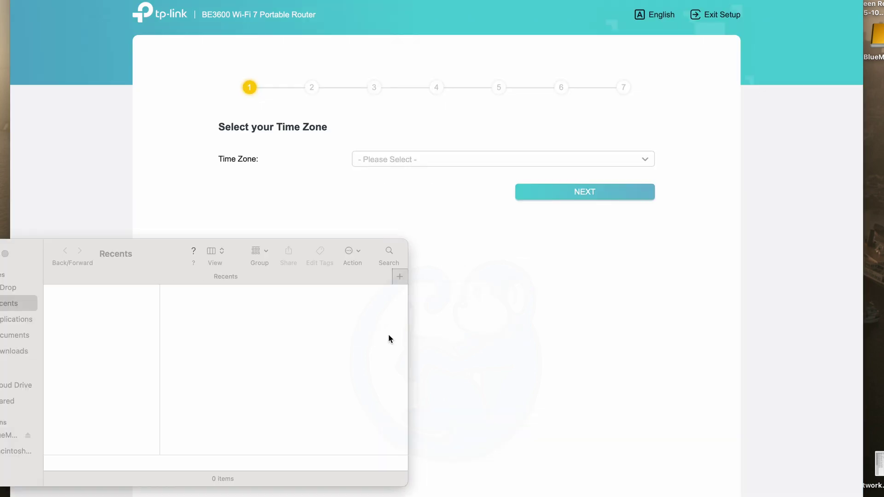
Choose Eastern Time (US & Canada) as the router's time zone and continue.
click(407, 194)
click(410, 166)
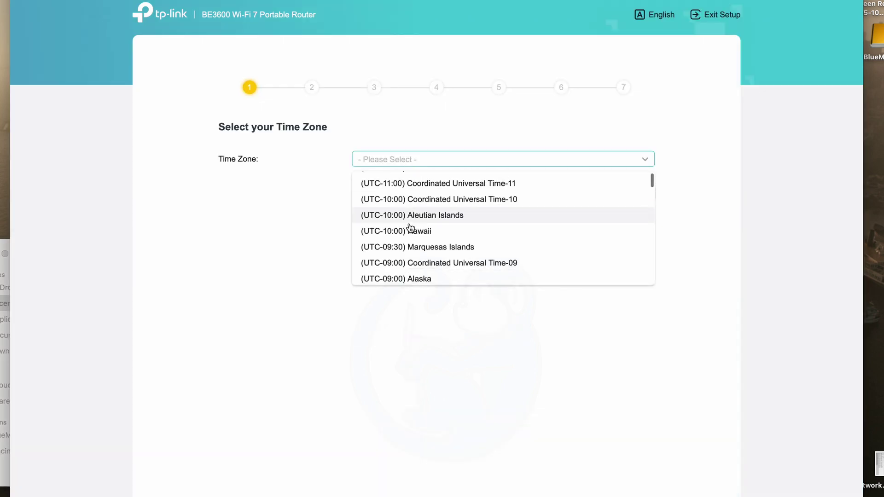
scroll(410, 227, down, 10)
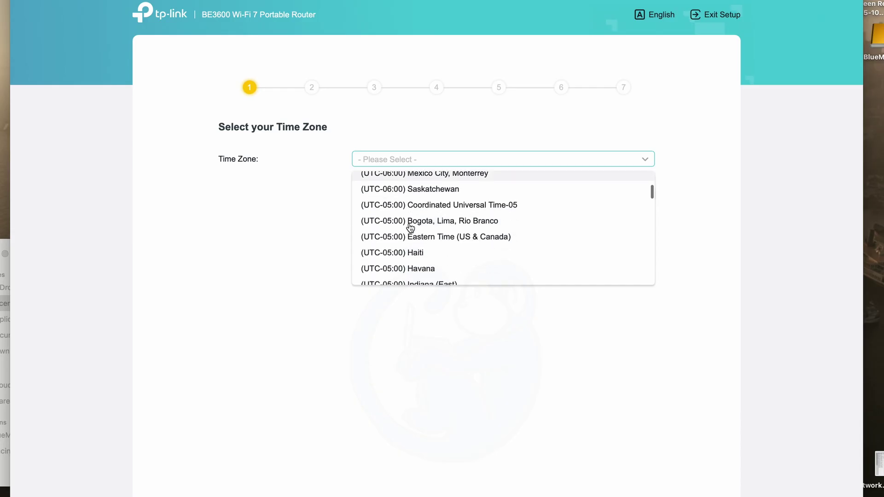
click(410, 226)
click(555, 197)
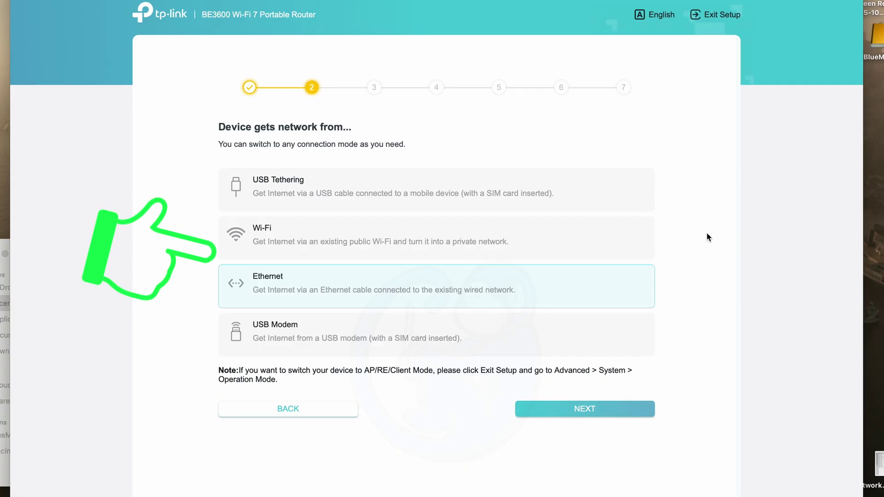
Pick Wi-Fi as the device's internet source and continue to host network selection.
click(589, 235)
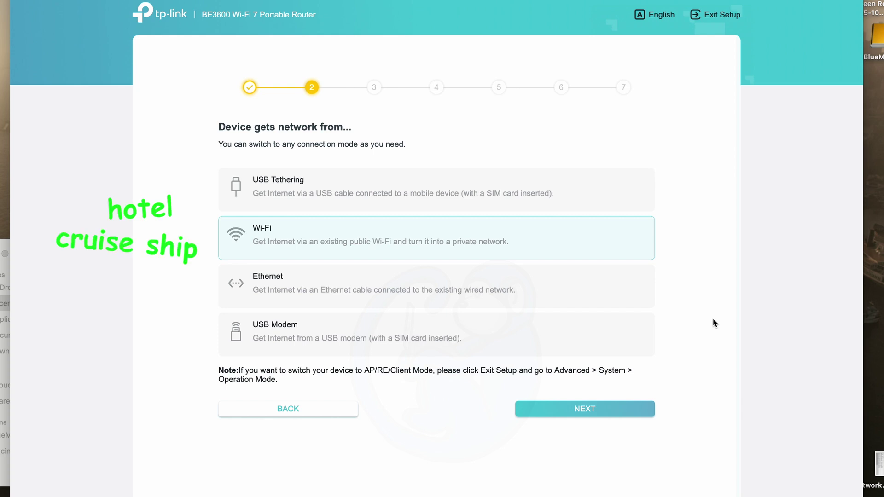
click(628, 410)
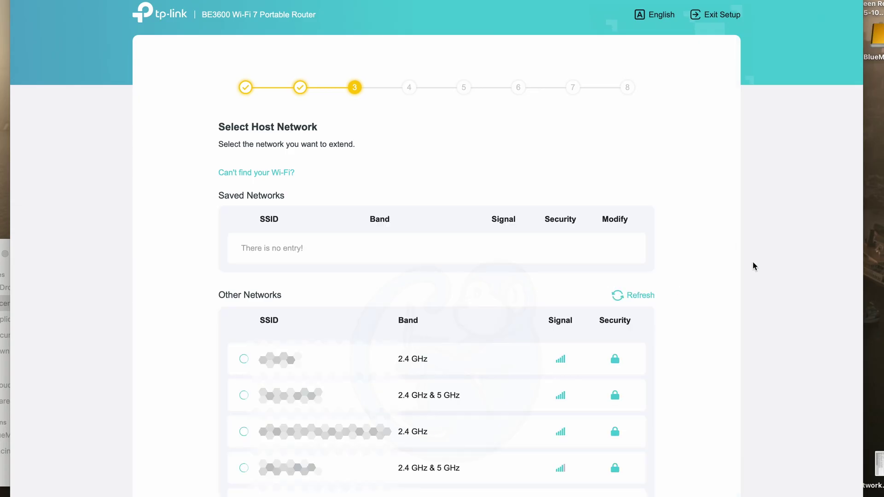
Select the second dual-band network in the list and connect with its Wi-Fi password.
click(243, 395)
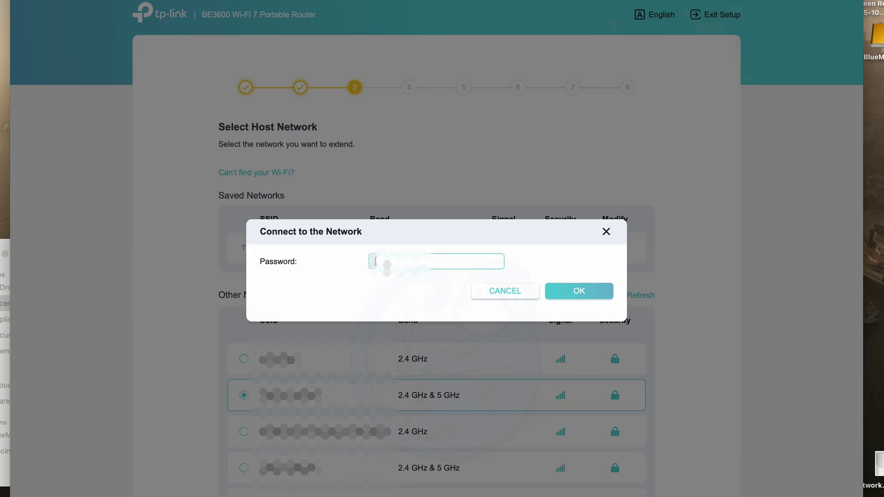
text(******)
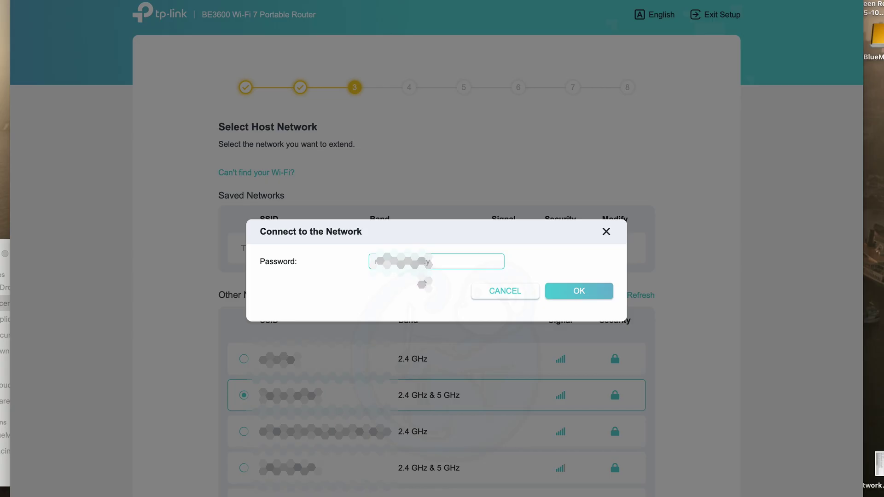
click(579, 295)
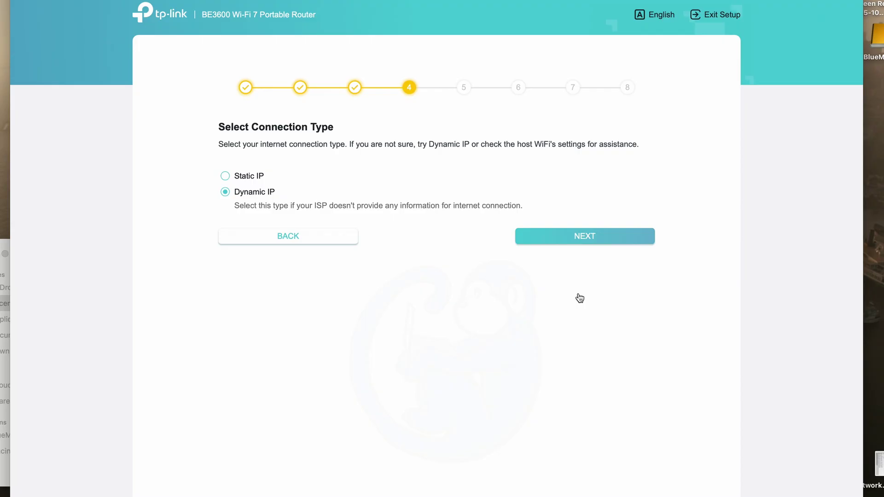
Confirm Dynamic IP as the connection type and proceed.
click(581, 237)
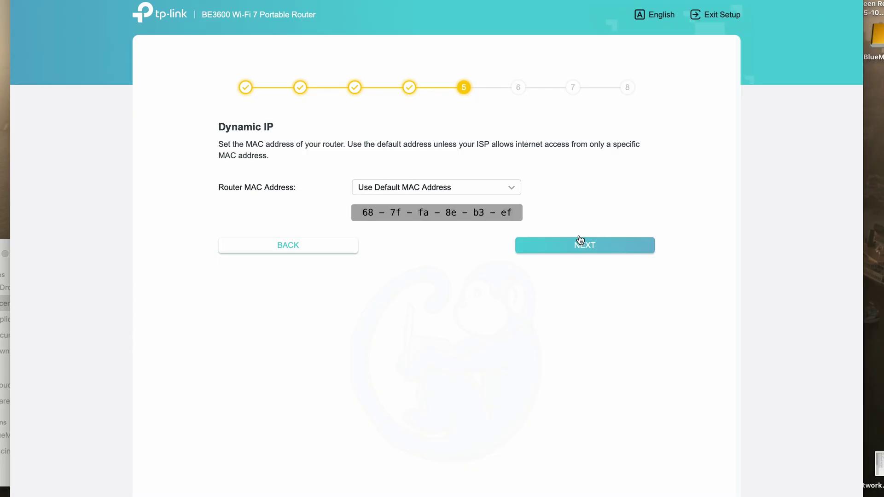
Accept Use Default MAC Address and advance to the wireless settings step.
click(580, 240)
Set the 2.4 GHz network name to bluemonkeyNet with a new Wi-Fi password and submit.
click(574, 251)
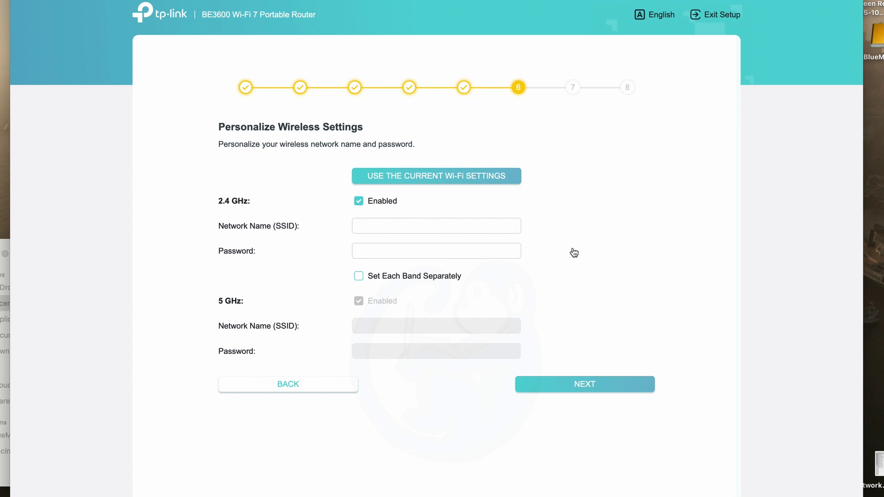
click(499, 228)
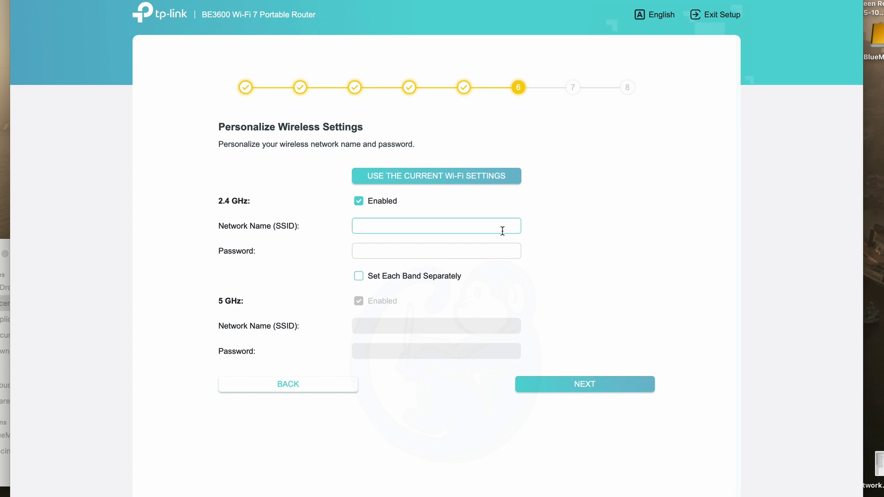
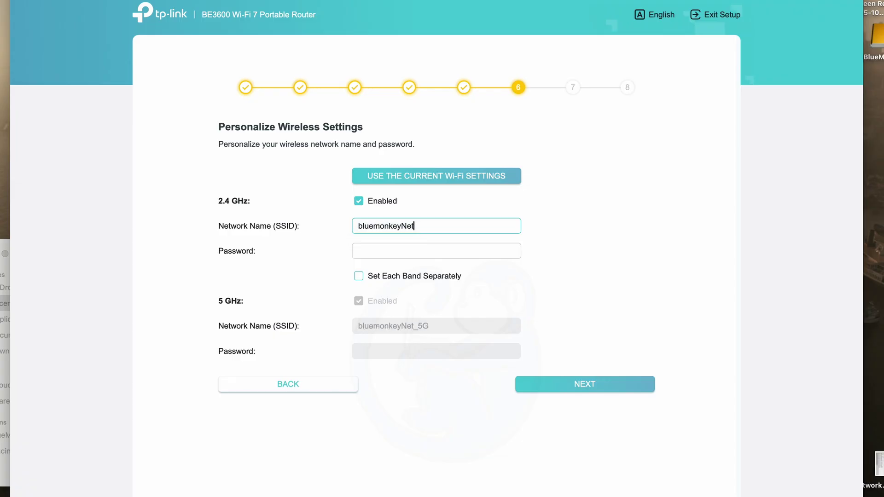
key(Tab)
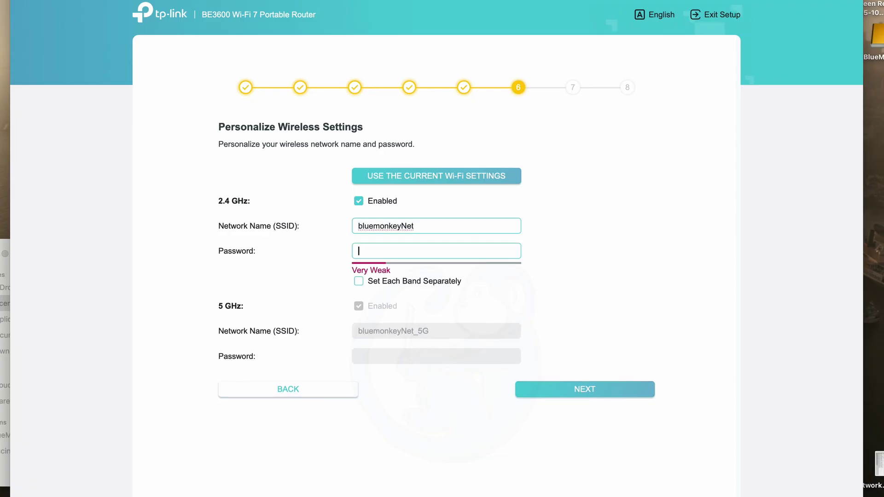
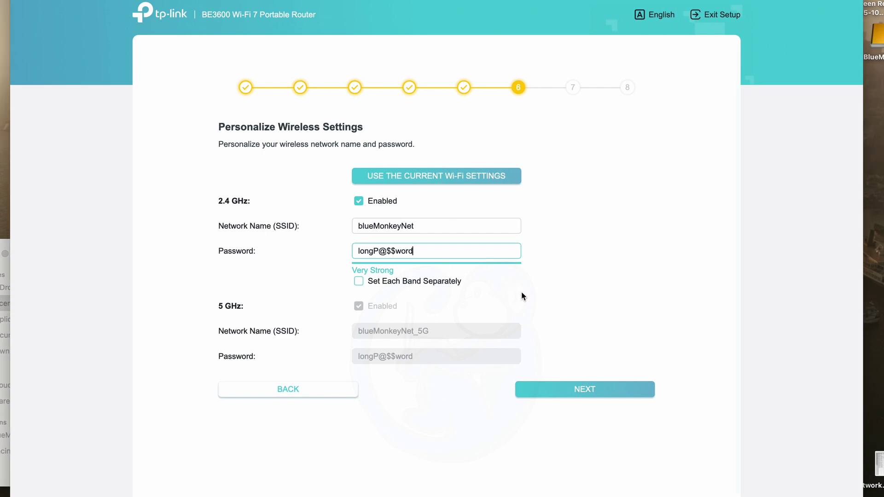
click(562, 390)
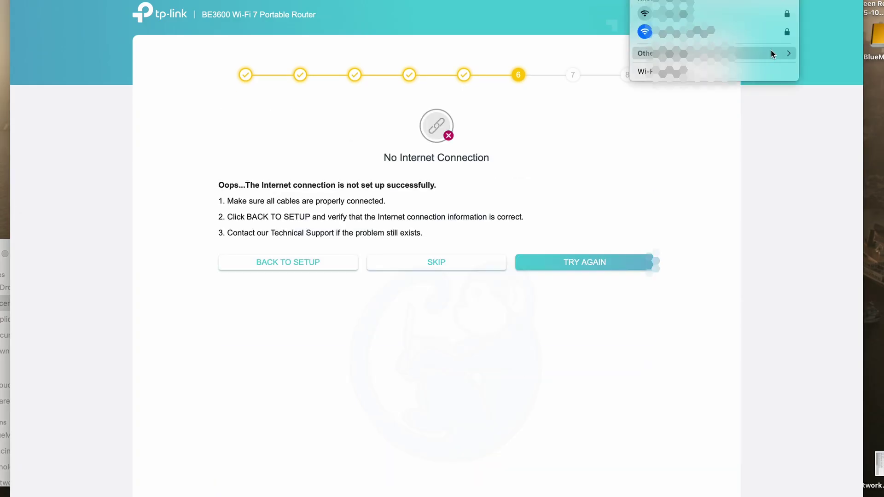
Join blueMonkeyNet_5G from the macOS Wi-Fi menu's Other Networks using its password.
click(772, 54)
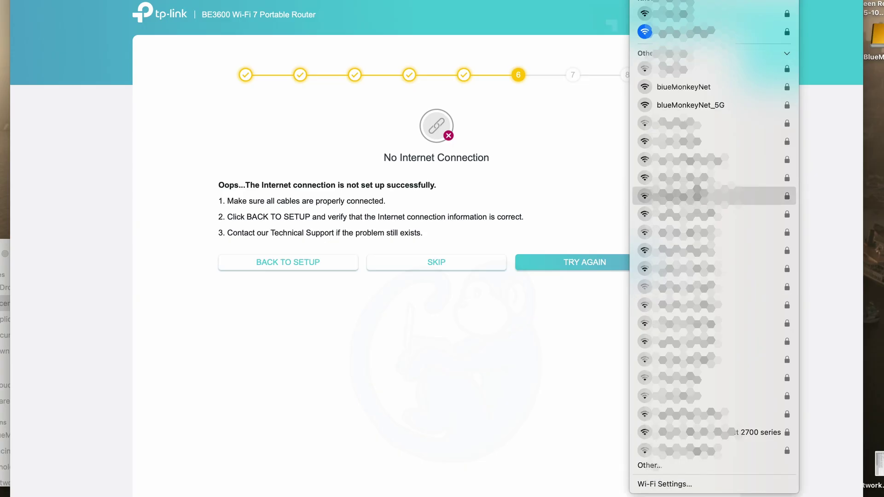
click(703, 106)
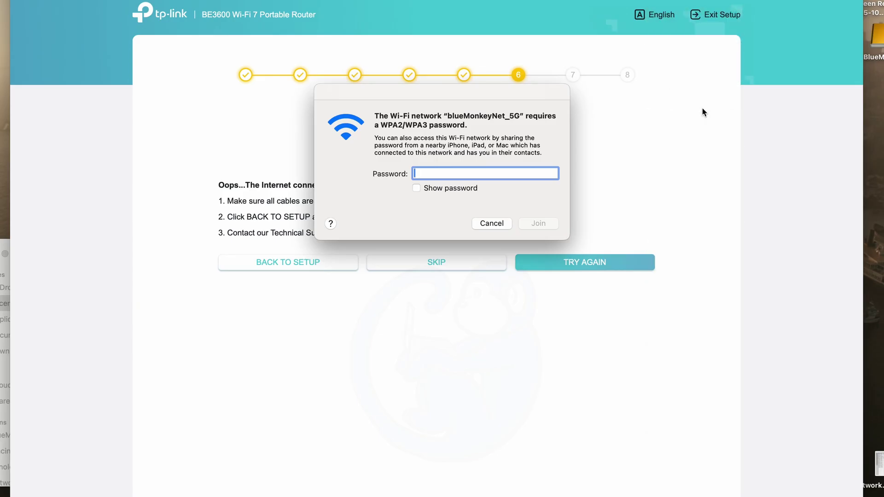
text(••••••)
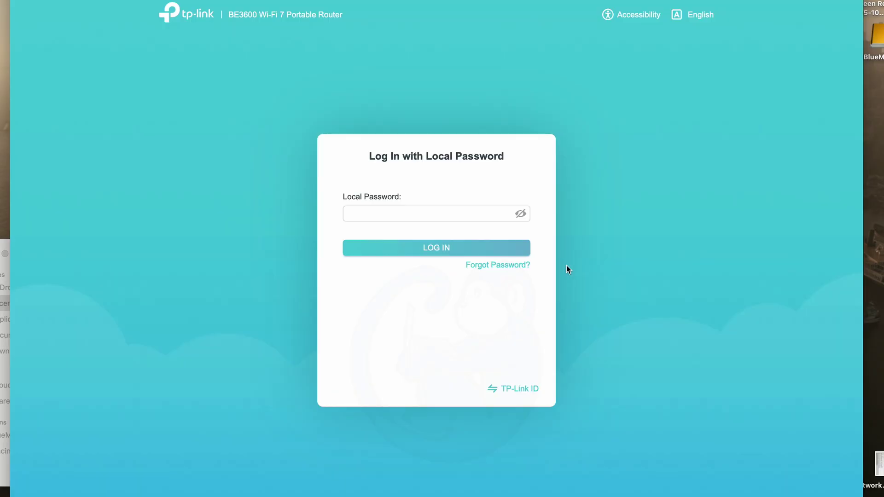
click(481, 216)
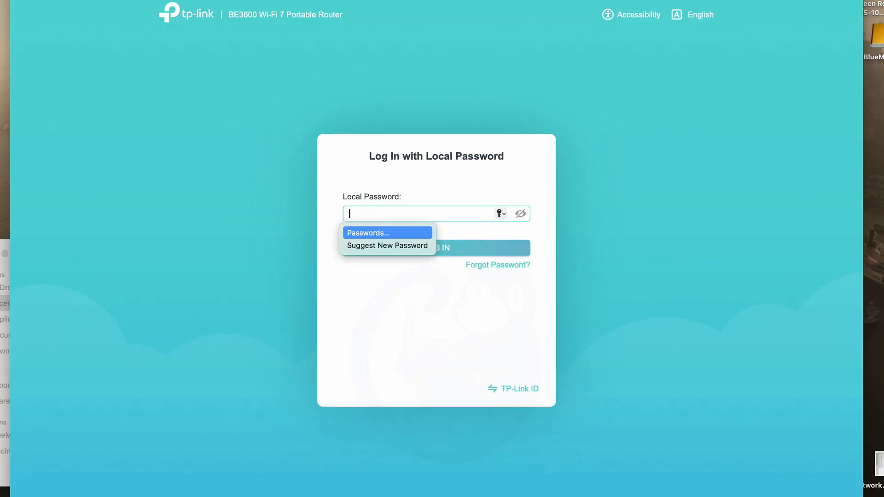
Log in with the local admin password, close the TP-Link ID prompt, and choose Maybe Later on client identification.
text(••••••••)
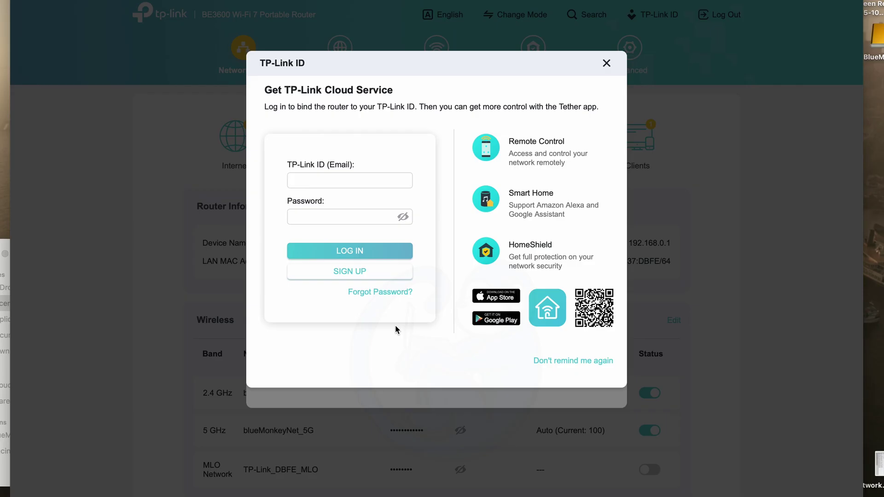
click(607, 63)
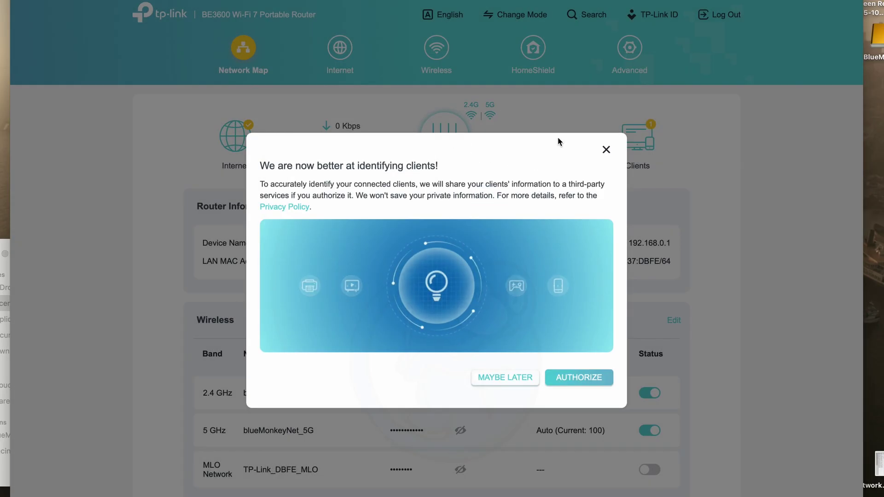
click(505, 378)
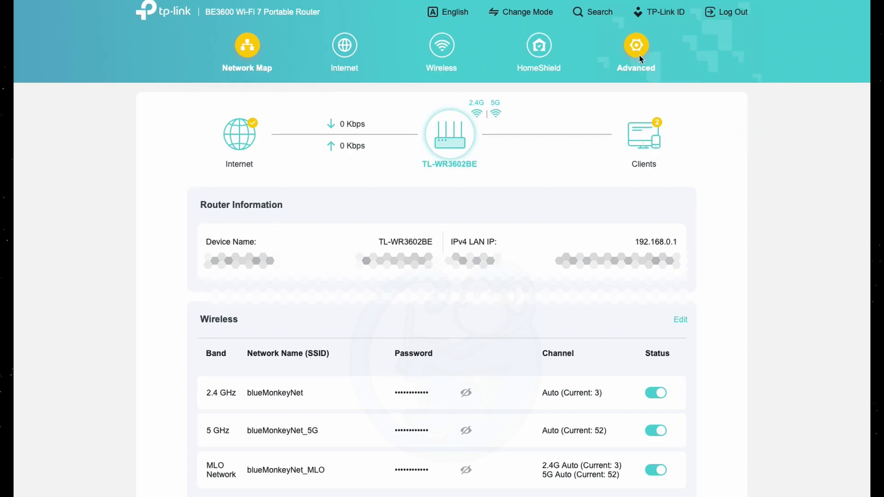
Go to the Wireless Settings page under Advanced > Wireless.
click(638, 52)
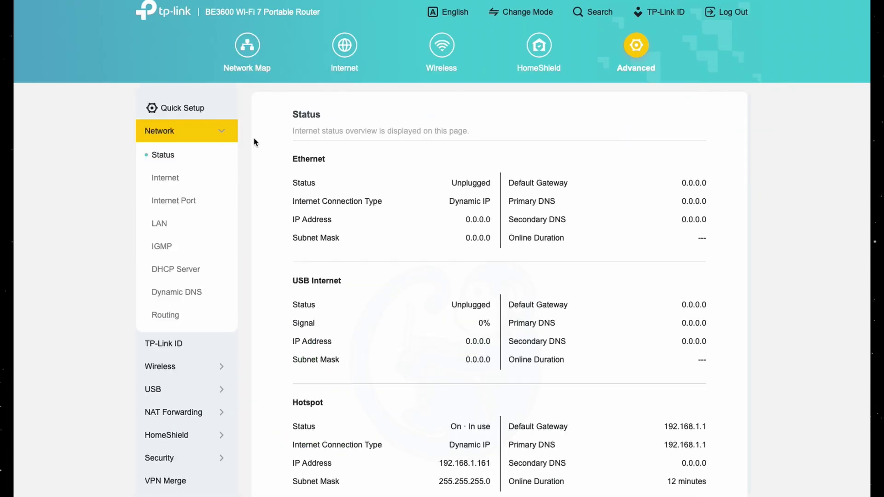
click(165, 365)
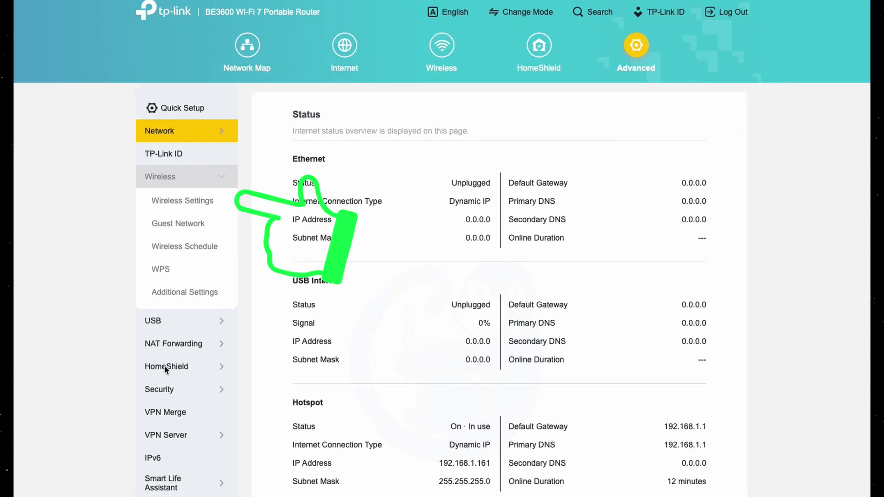
click(194, 202)
scroll(195, 203, down, 4)
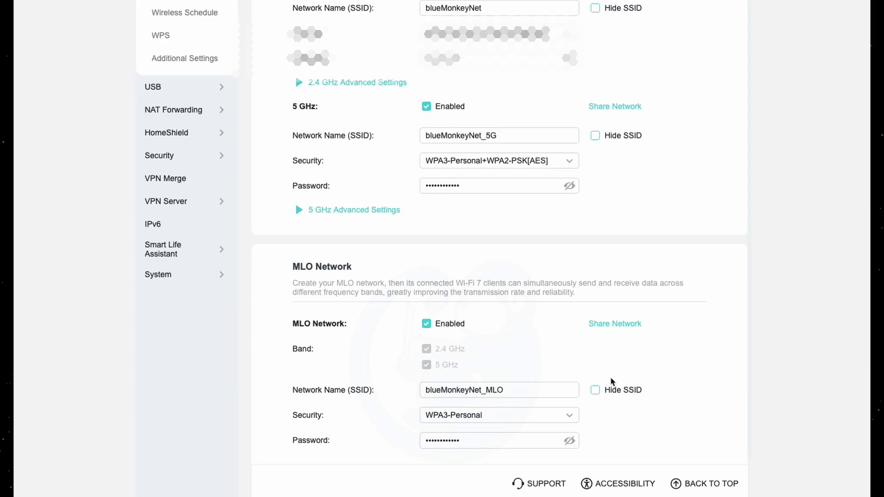
Keep WPA3-Personal security for the MLO network and check the 5 GHz network's security options.
click(571, 419)
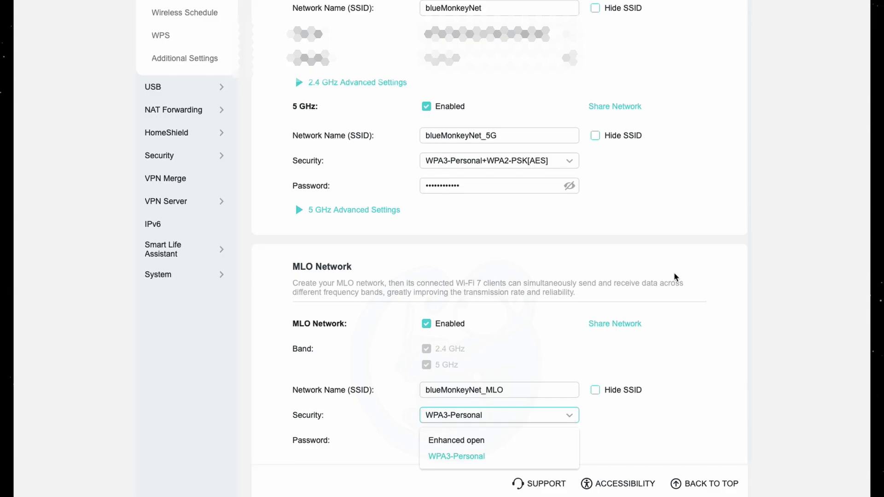
click(800, 190)
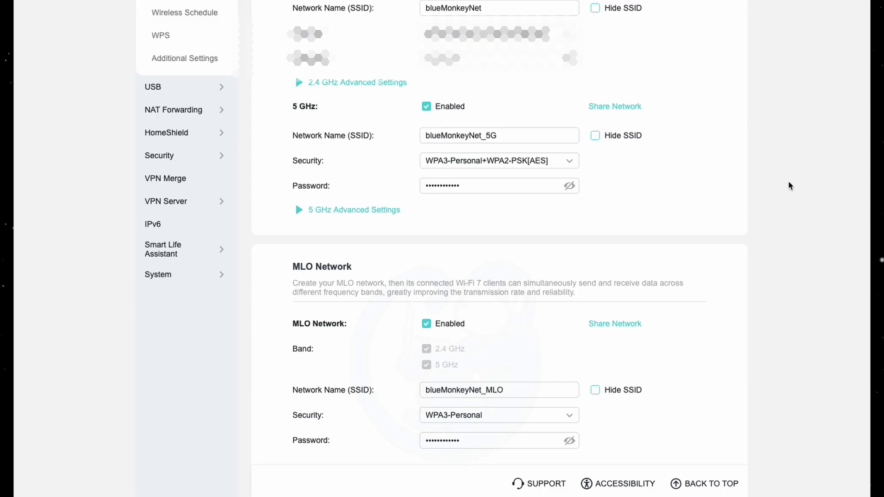
click(569, 162)
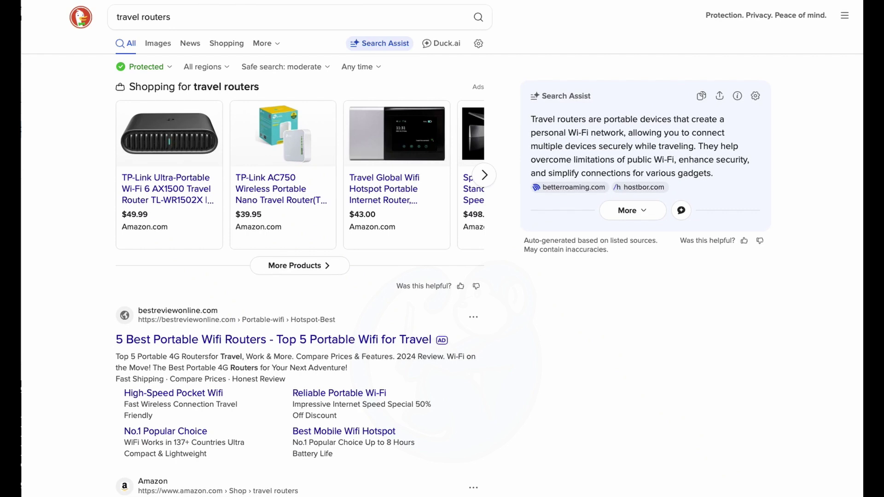
Search DuckDuckGo for 'be3600 routers' and show the Shopping results.
click(182, 16)
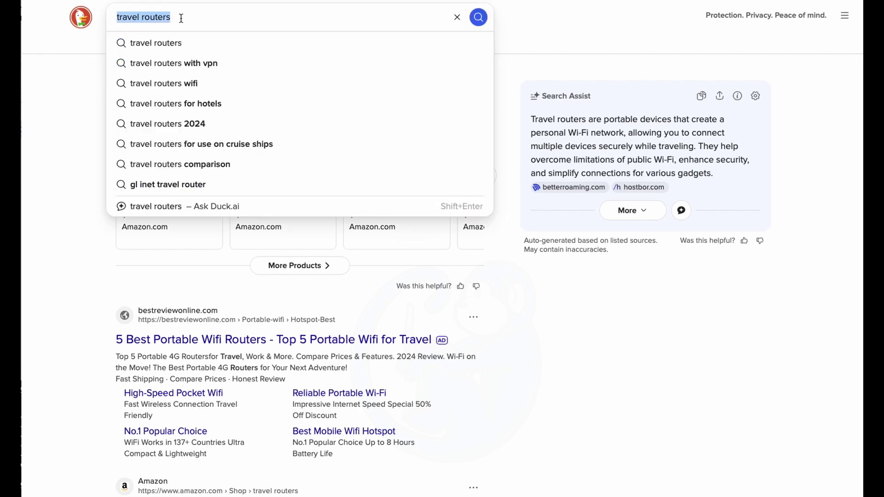
text(be3600 routers)
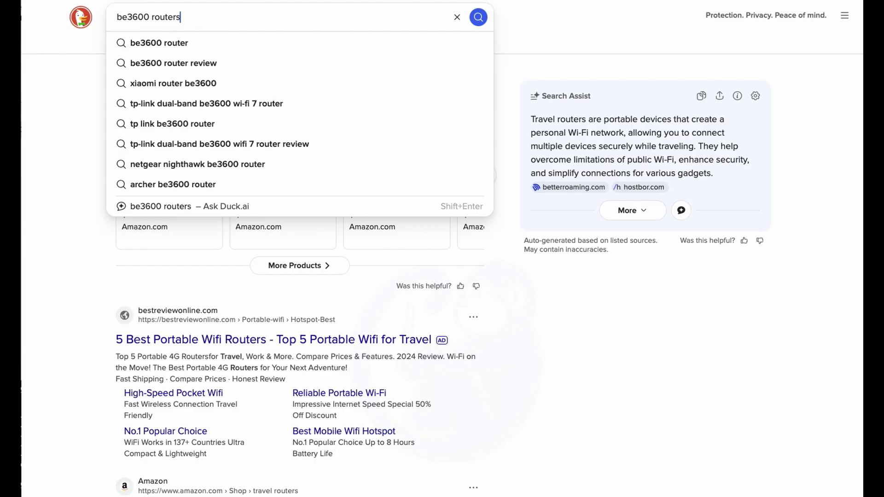
key(Return)
click(294, 266)
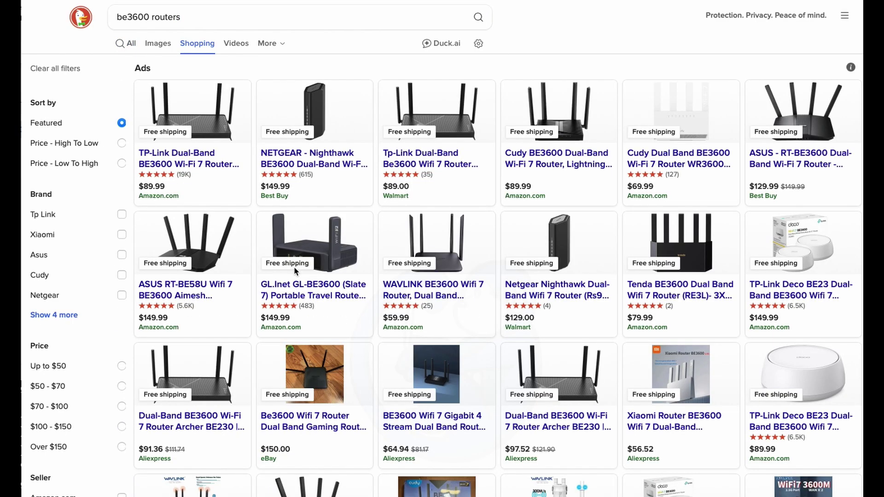